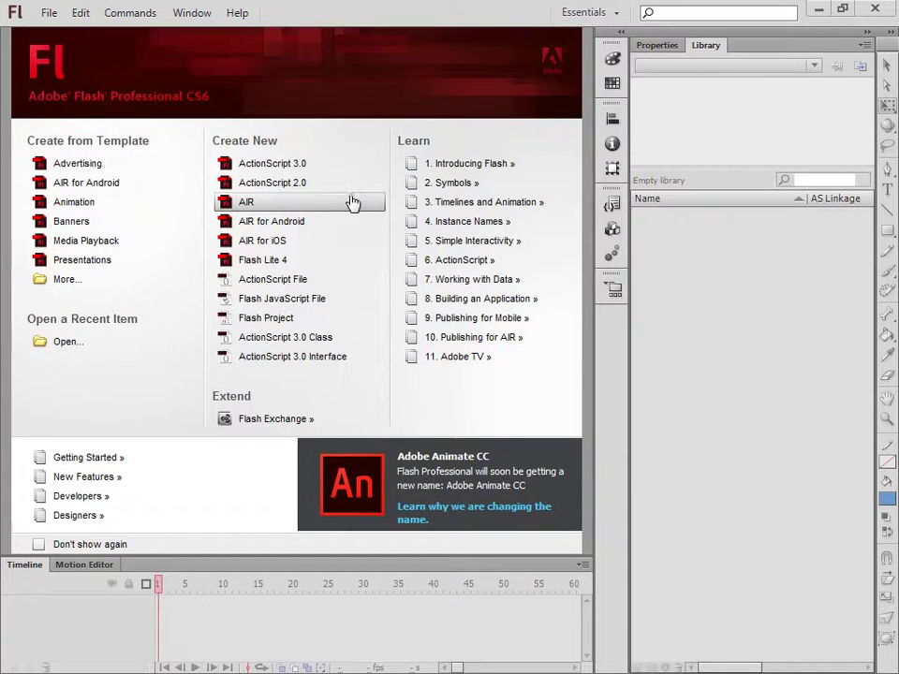
Step: Create a new ActionScript 3.0 document and add a movie clip symbol named Kangaroo
{"action": "left_click", "coordinate": [293, 166]}
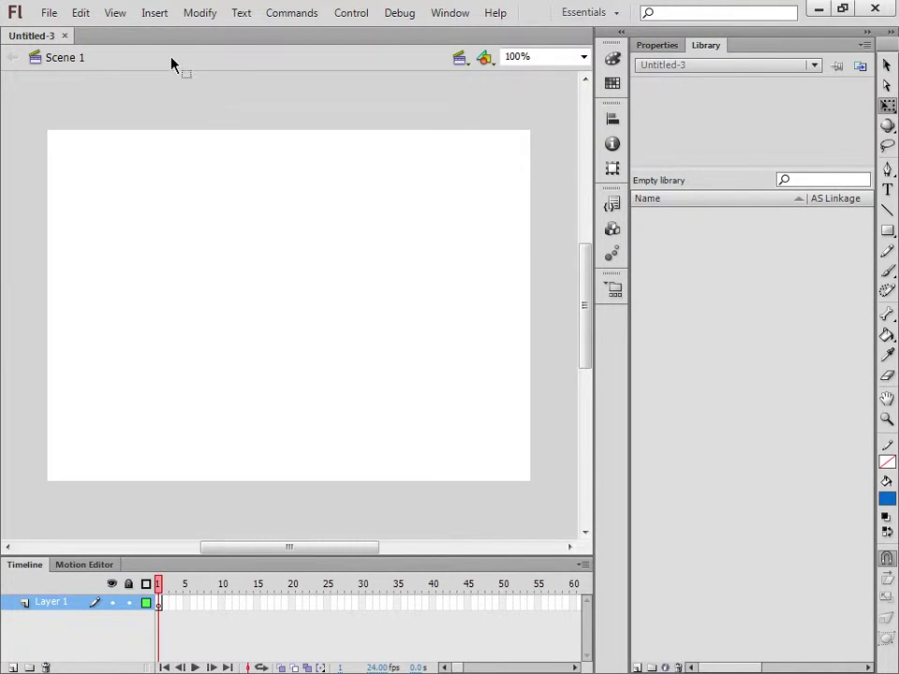
{"action": "left_click", "coordinate": [155, 15]}
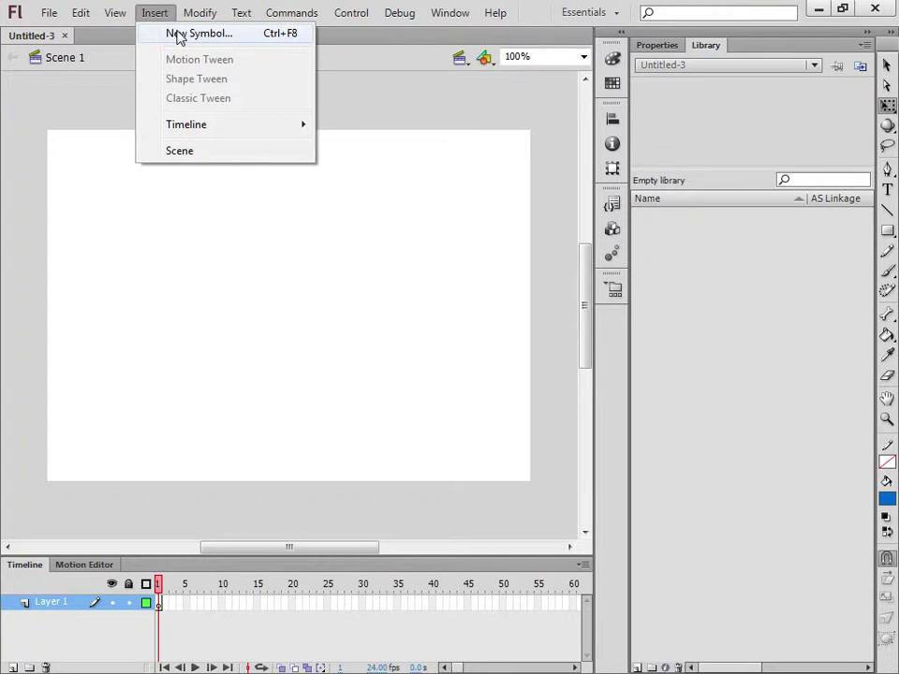
{"action": "left_click", "coordinate": [179, 36]}
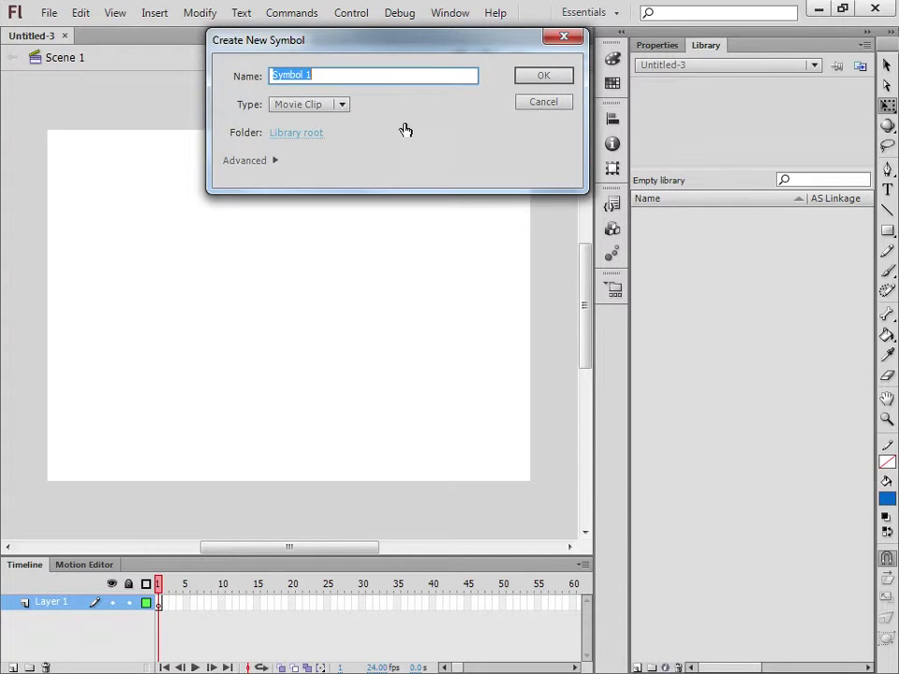
{"action": "type", "text": "Kangaroo"}
{"action": "left_click", "coordinate": [541, 80]}
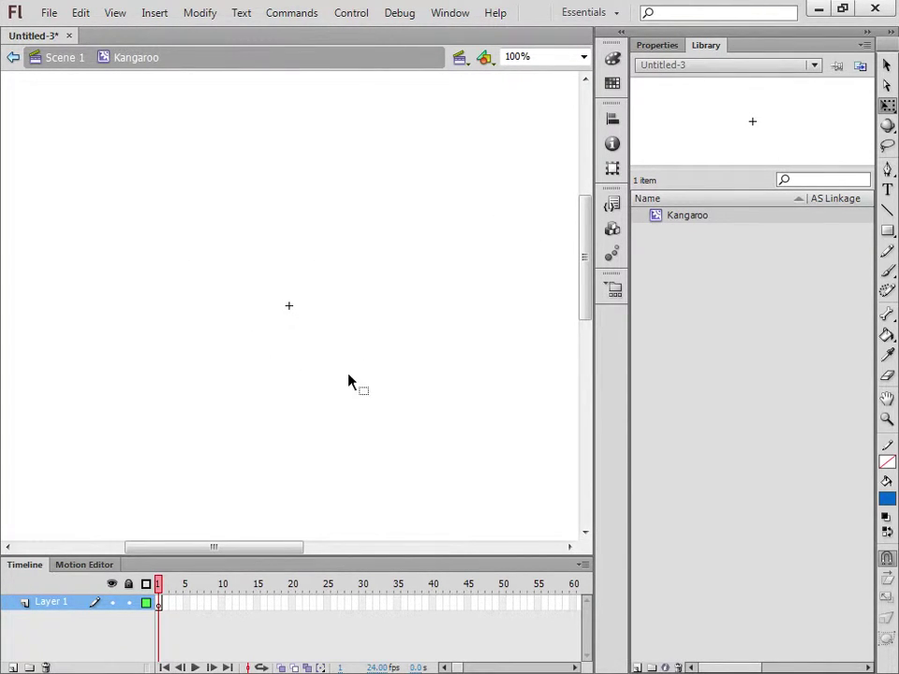
Step: Import the kangaroo PNG image from the Images folder onto the Kangaroo symbol's stage
{"action": "left_click", "coordinate": [55, 16]}
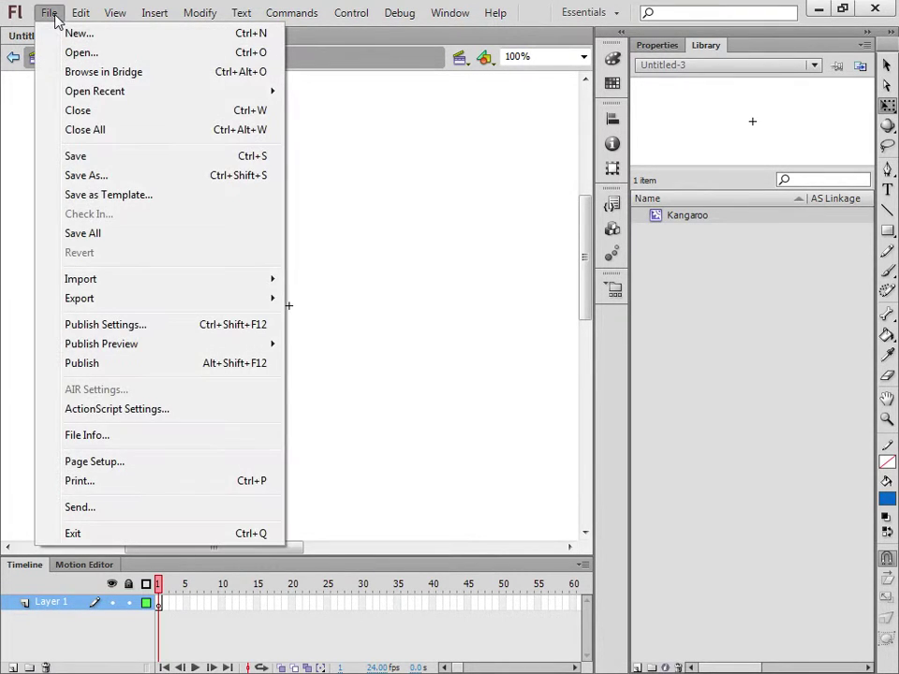
{"action": "mouse_move", "coordinate": [103, 285]}
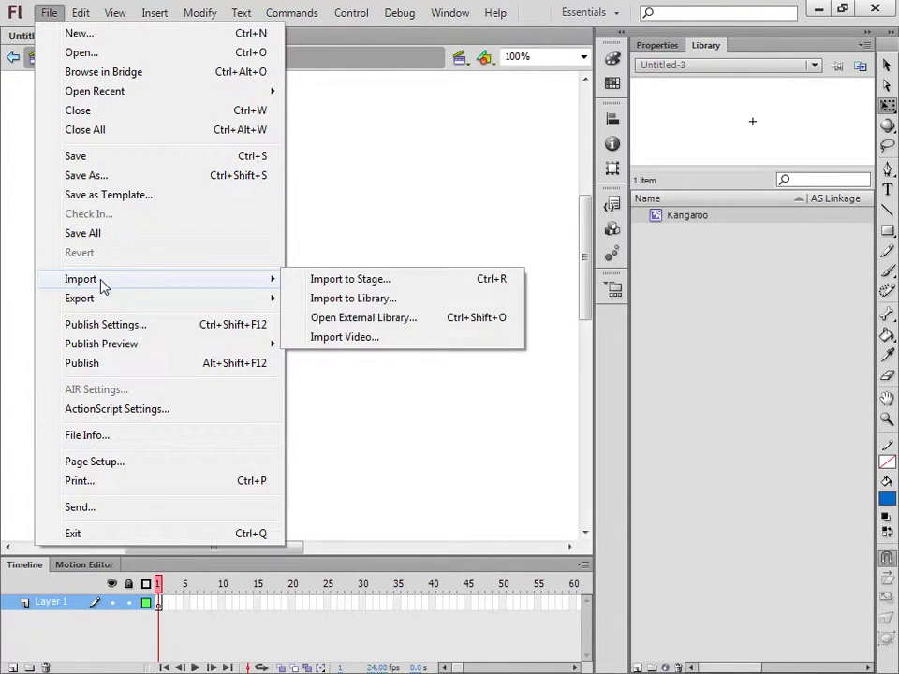
{"action": "left_click", "coordinate": [321, 283]}
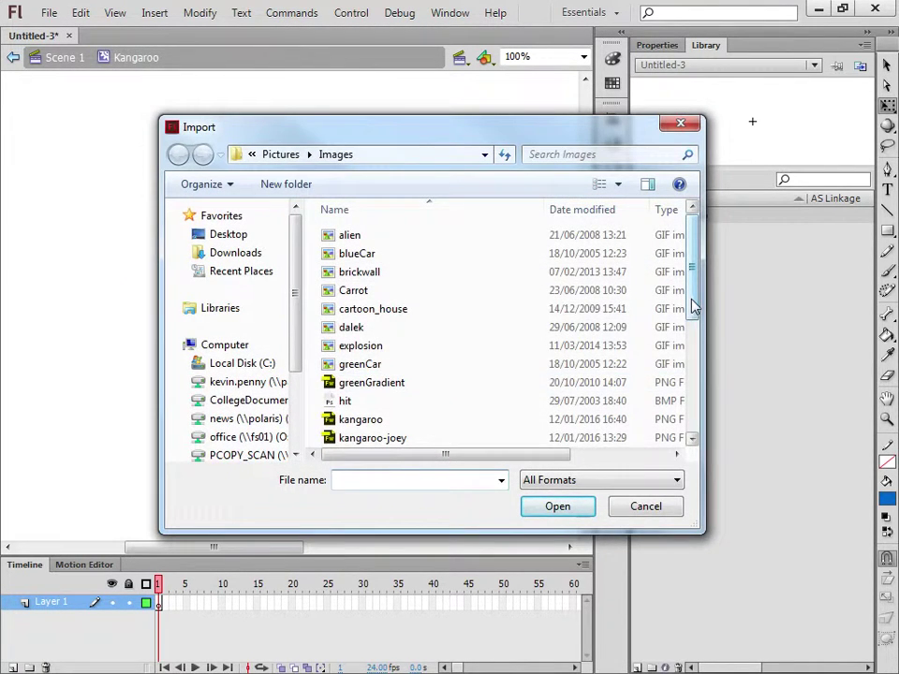
{"action": "left_click_drag", "start_coordinate": [694, 305], "coordinate": [693, 327]}
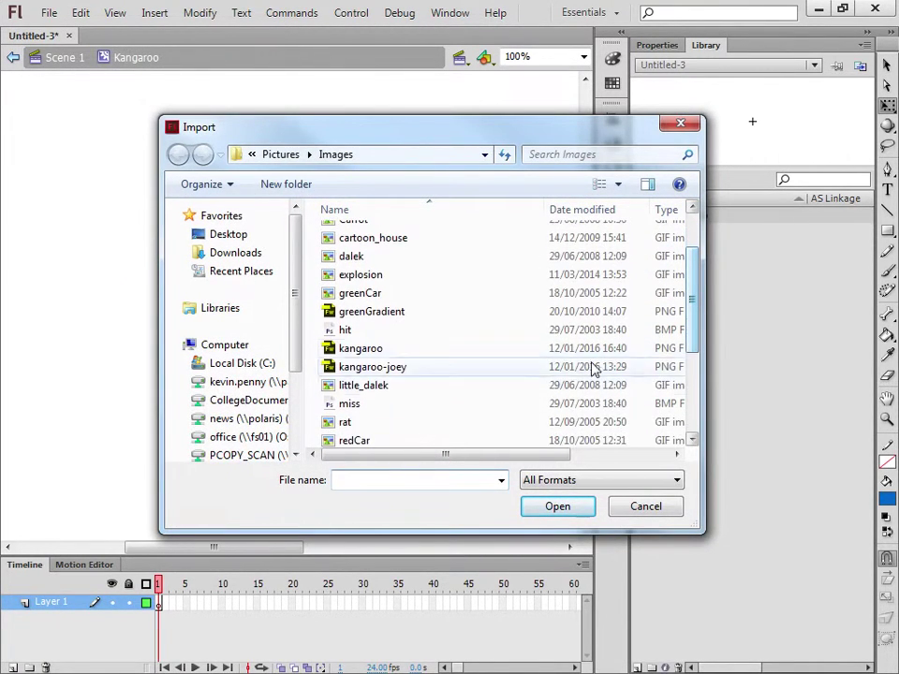
{"action": "double_click", "coordinate": [362, 349]}
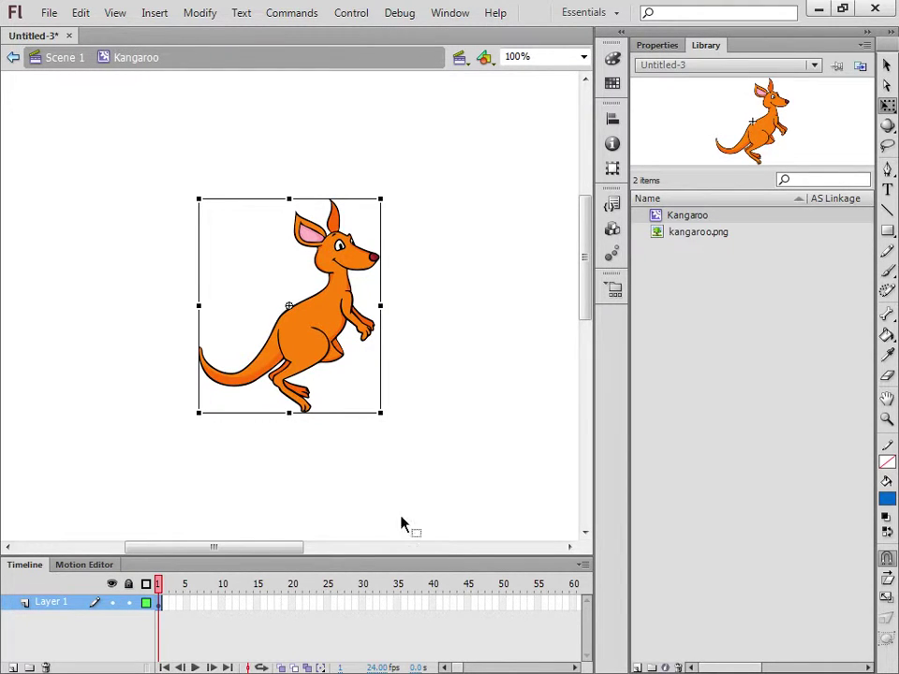
Step: Insert a keyframe at frame 5 of Layer 1 and move the kangaroo straight up a short distance there
{"action": "left_click_drag", "start_coordinate": [687, 215], "coordinate": [501, 474]}
{"action": "left_click", "coordinate": [188, 604]}
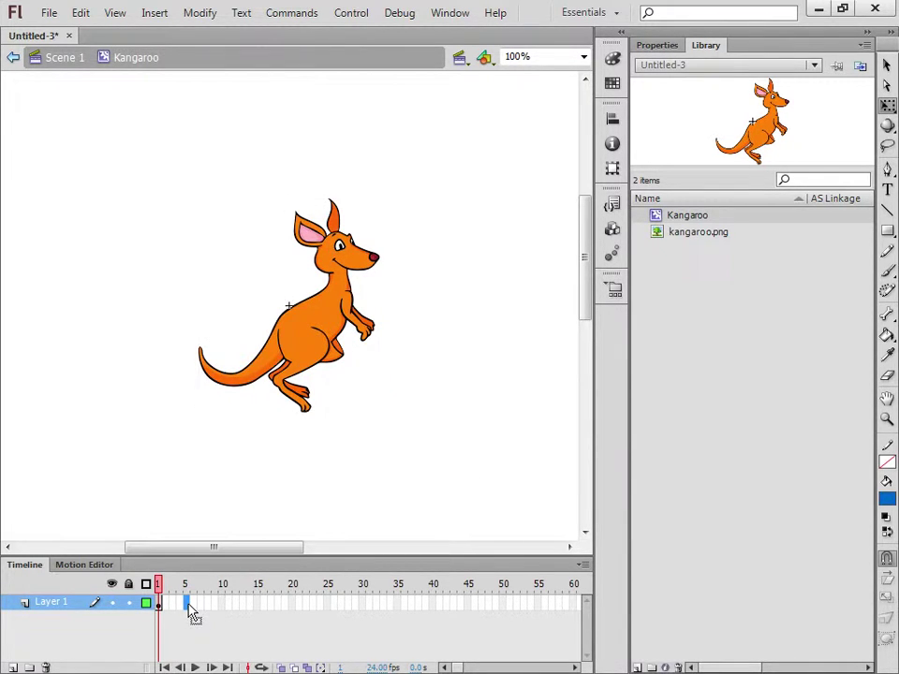
{"action": "right_click", "coordinate": [188, 604]}
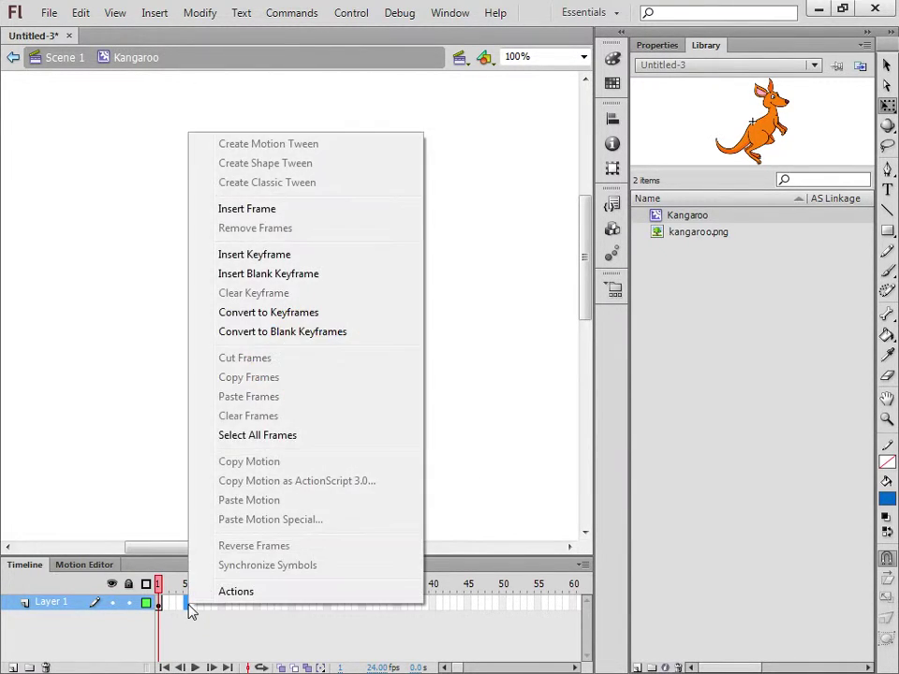
{"action": "left_click", "coordinate": [272, 255]}
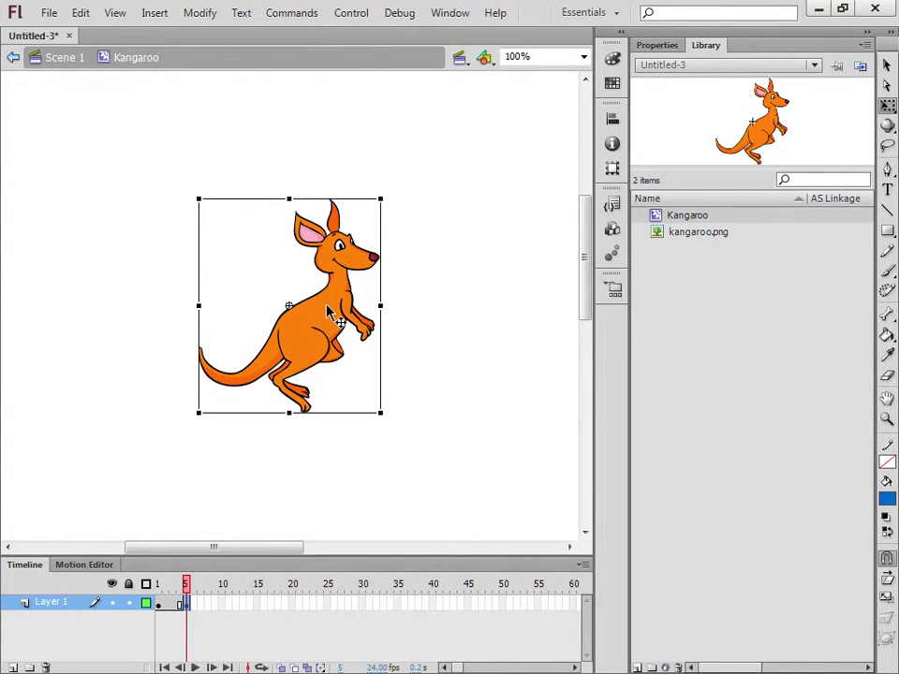
{"action": "left_click_drag", "start_coordinate": [326, 311], "coordinate": [325, 277]}
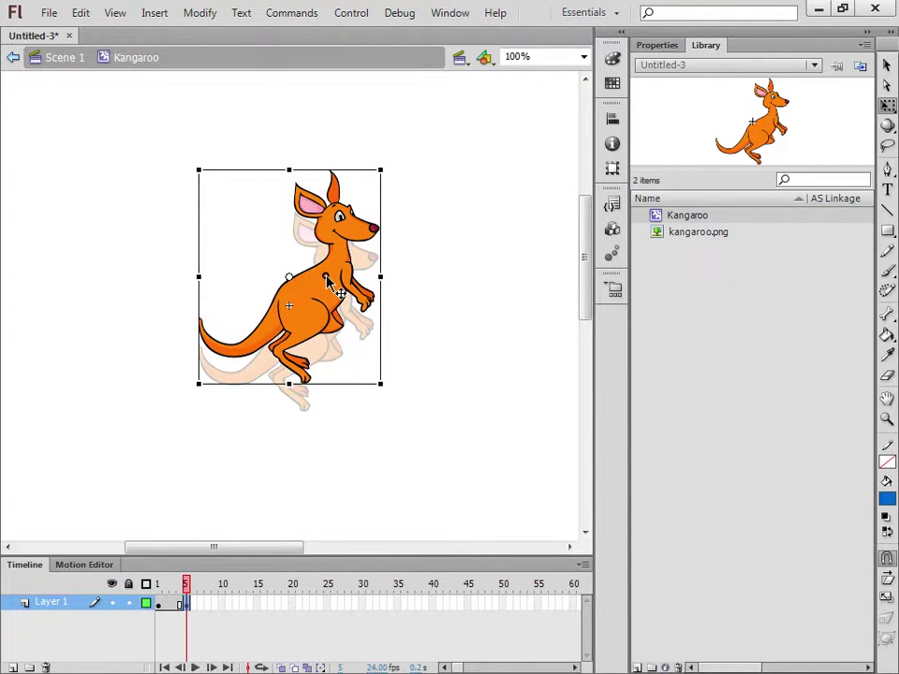
{"action": "left_click_drag", "start_coordinate": [327, 278], "coordinate": [326, 279]}
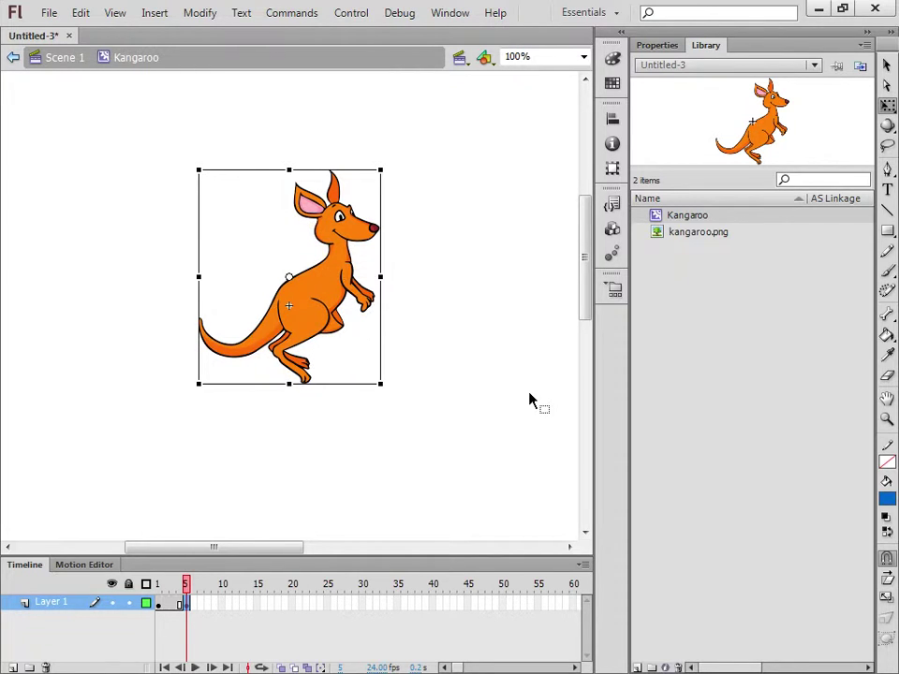
Step: Insert a keyframe at frame 10, then shift the two later keyframes to frames 11 and 6
{"action": "left_click", "coordinate": [223, 604]}
{"action": "right_click", "coordinate": [223, 606]}
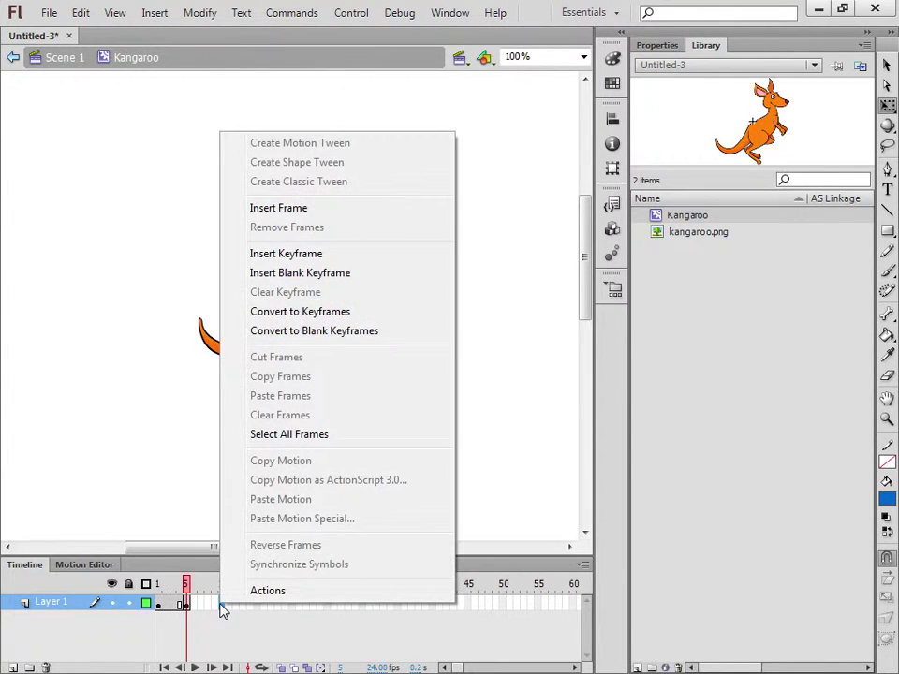
{"action": "left_click", "coordinate": [278, 255]}
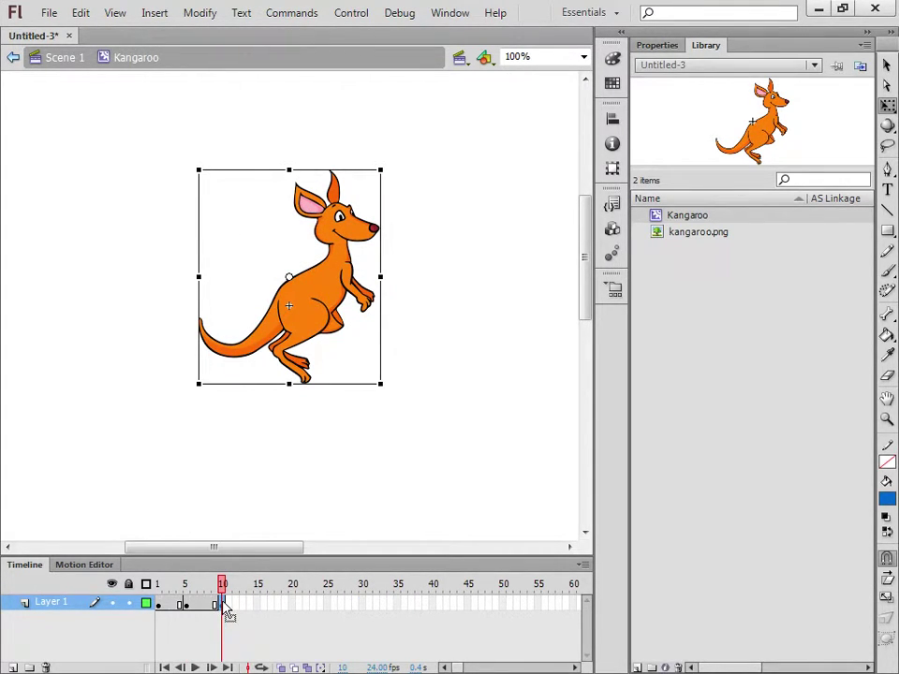
{"action": "left_click_drag", "start_coordinate": [225, 609], "coordinate": [230, 614]}
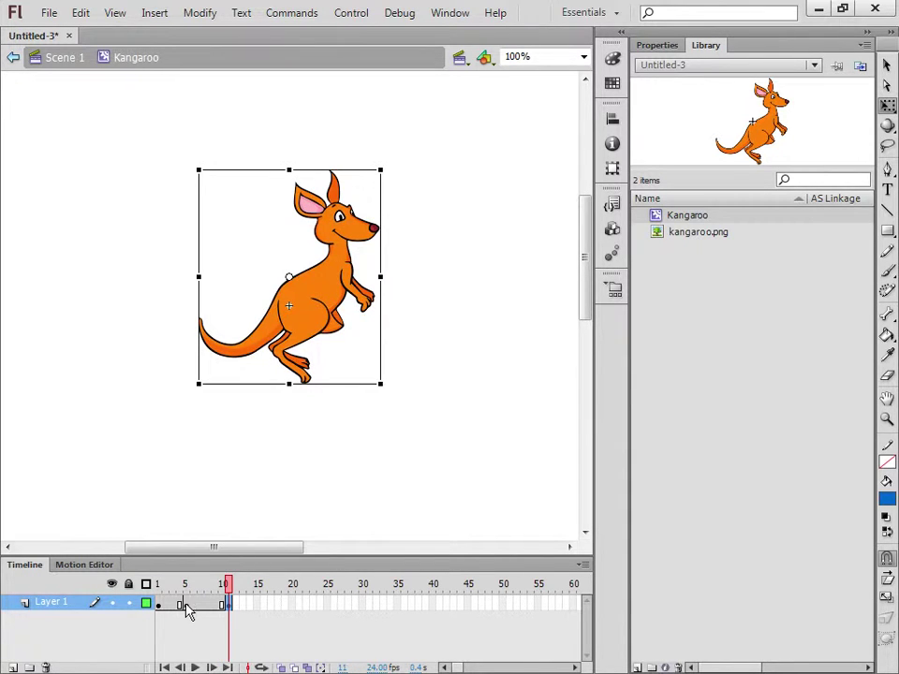
{"action": "left_click", "coordinate": [190, 605]}
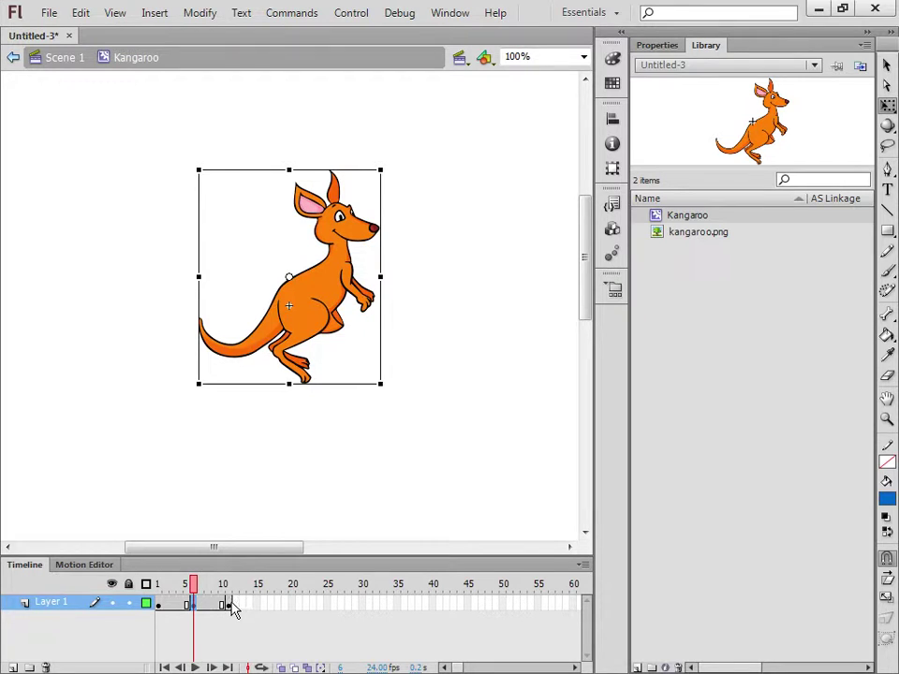
{"action": "left_click", "coordinate": [229, 605]}
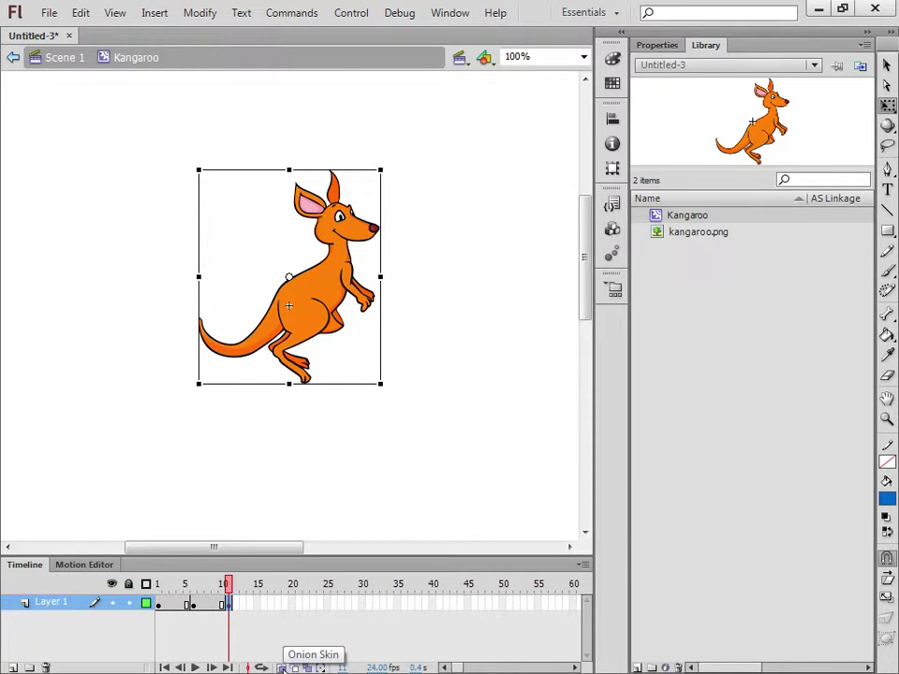
Step: Using onion skinning extended back to frame 1, lower the frame 11 kangaroo onto its frame 1 position, then turn onion skinning off
{"action": "left_click", "coordinate": [283, 667]}
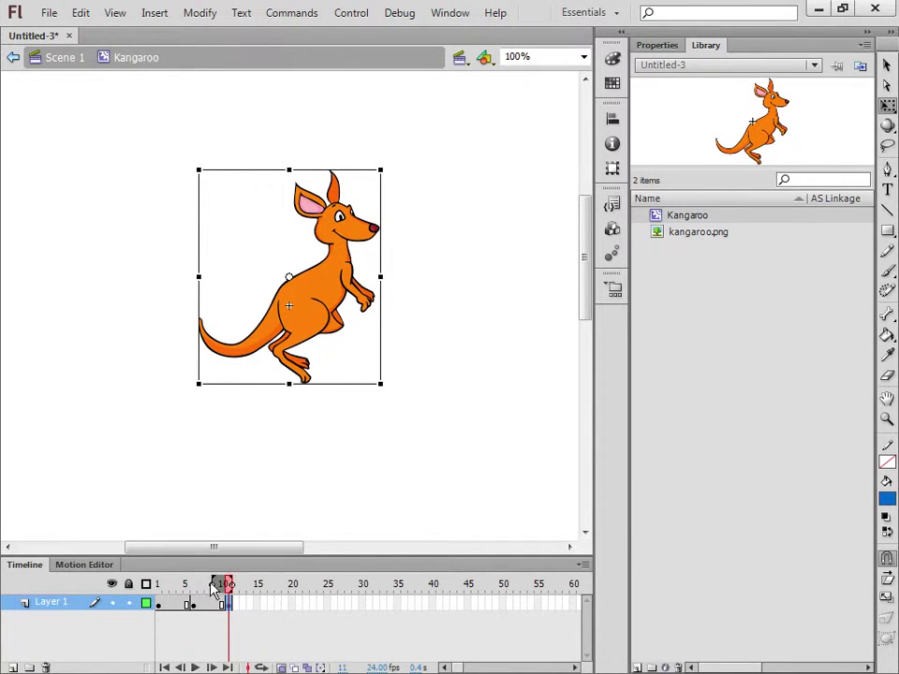
{"action": "left_click_drag", "start_coordinate": [214, 587], "coordinate": [136, 586]}
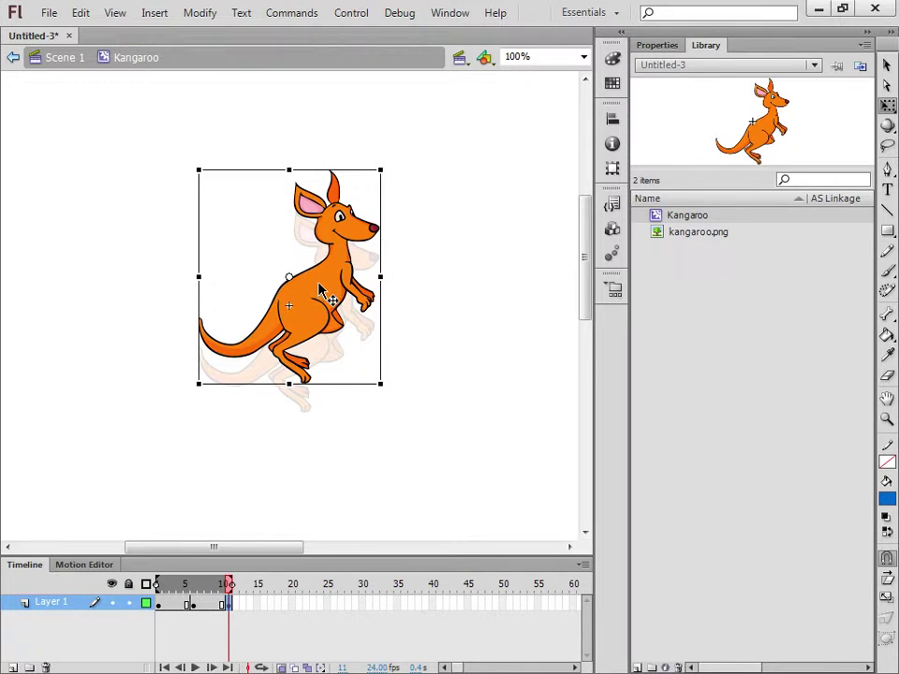
{"action": "left_click_drag", "start_coordinate": [318, 289], "coordinate": [319, 318]}
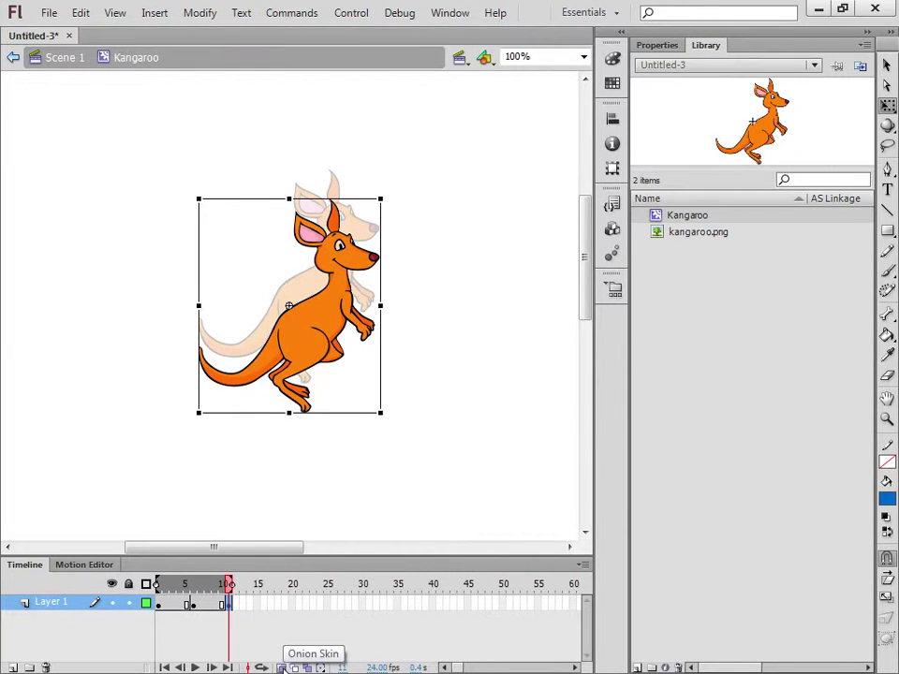
{"action": "left_click", "coordinate": [281, 666]}
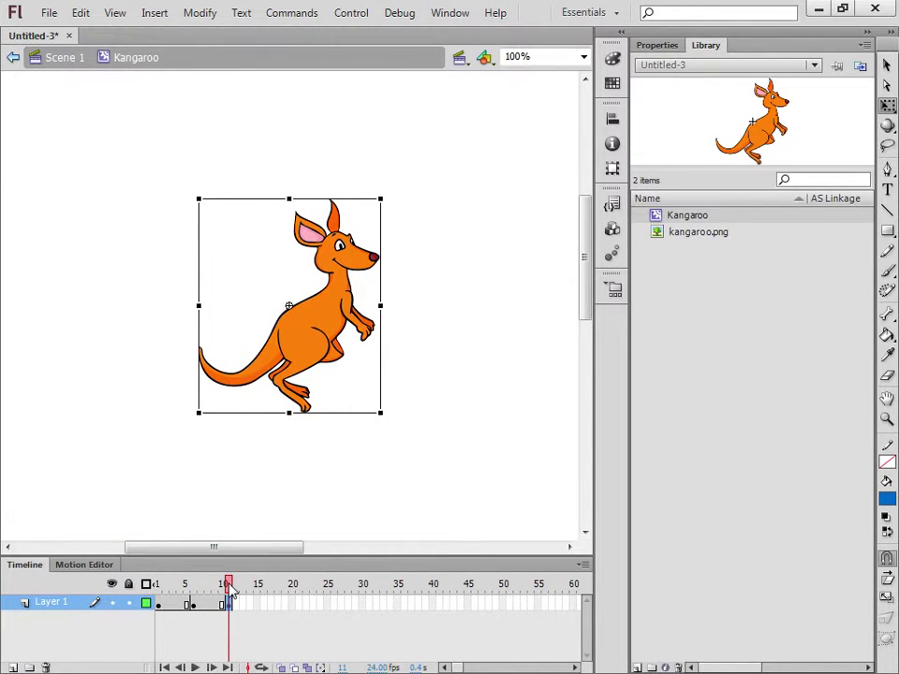
Step: Create classic tweens between frames 1 and 6 and between frames 6 and 11, and scrub back to frame 1
{"action": "left_click_drag", "start_coordinate": [229, 588], "coordinate": [173, 592]}
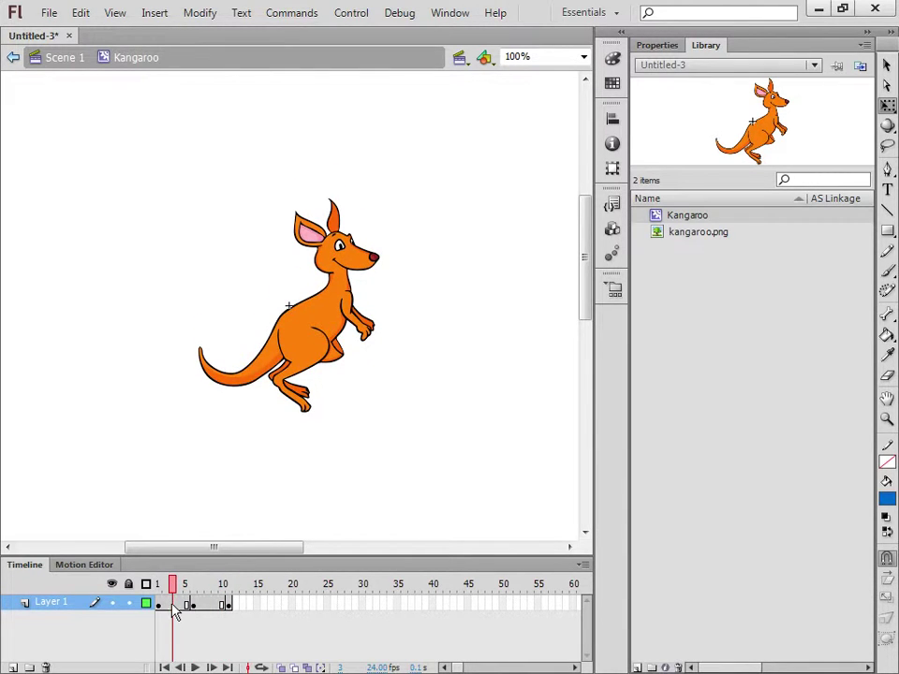
{"action": "left_click", "coordinate": [178, 607]}
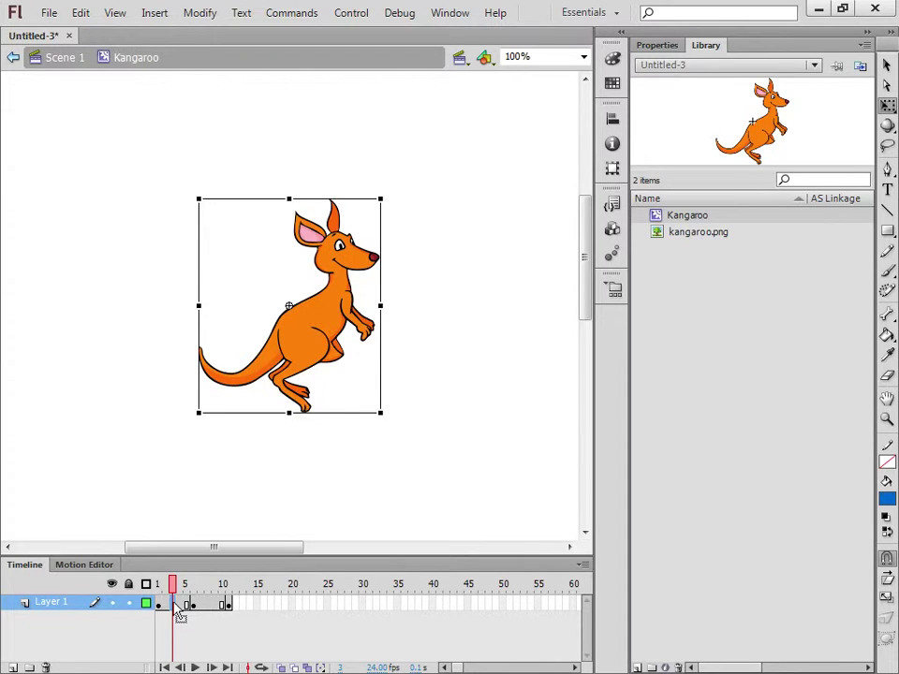
{"action": "right_click", "coordinate": [178, 605]}
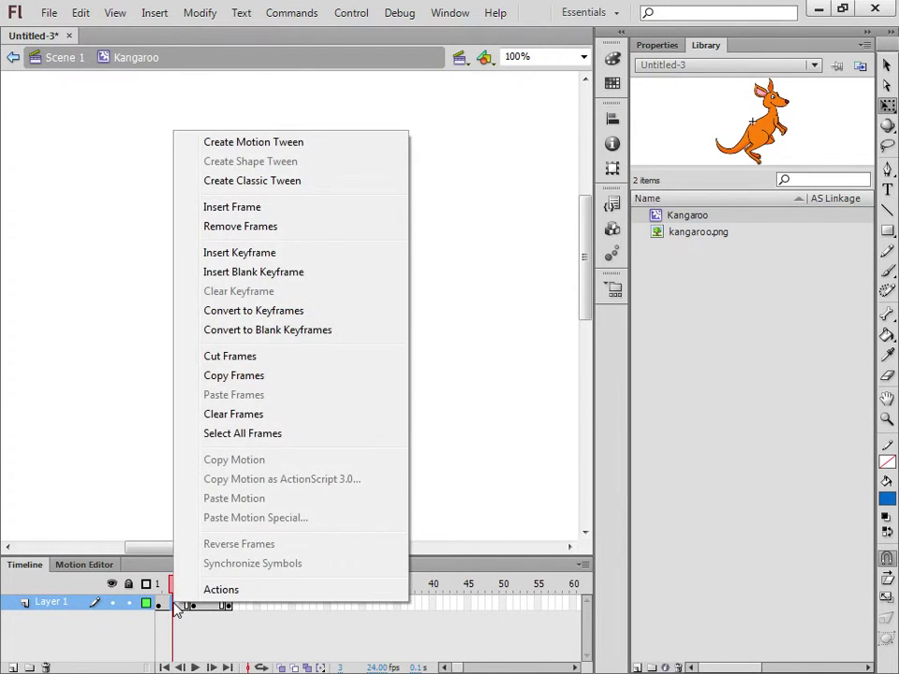
{"action": "left_click", "coordinate": [287, 183]}
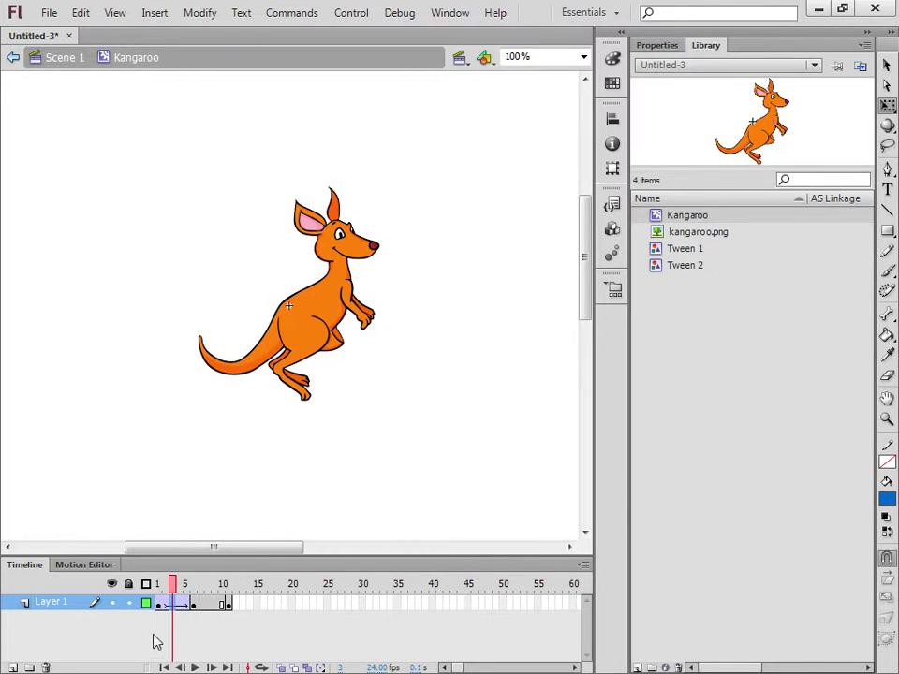
{"action": "left_click", "coordinate": [210, 605]}
{"action": "right_click", "coordinate": [212, 609]}
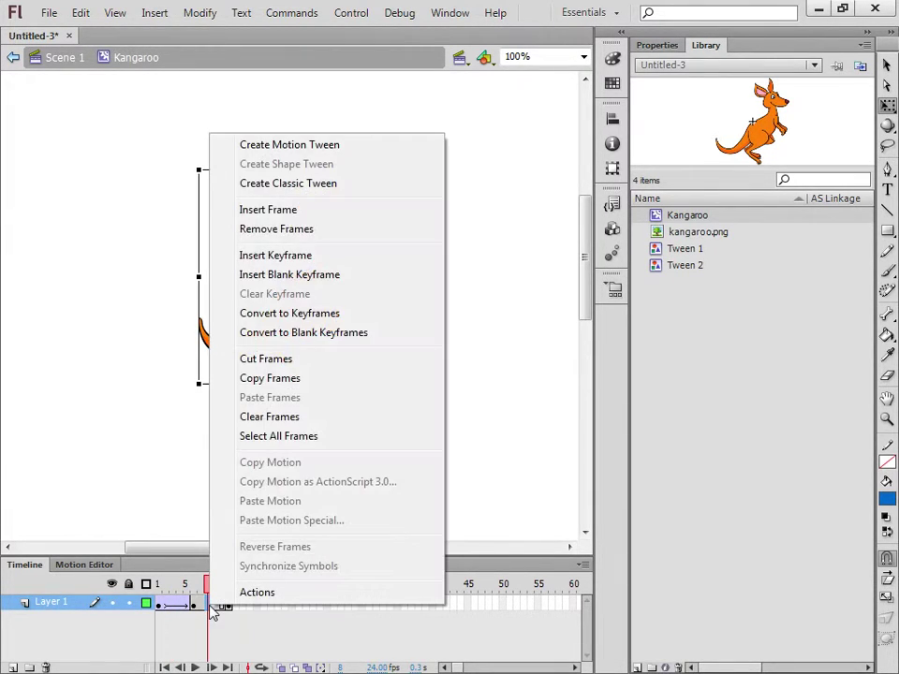
{"action": "left_click", "coordinate": [295, 186]}
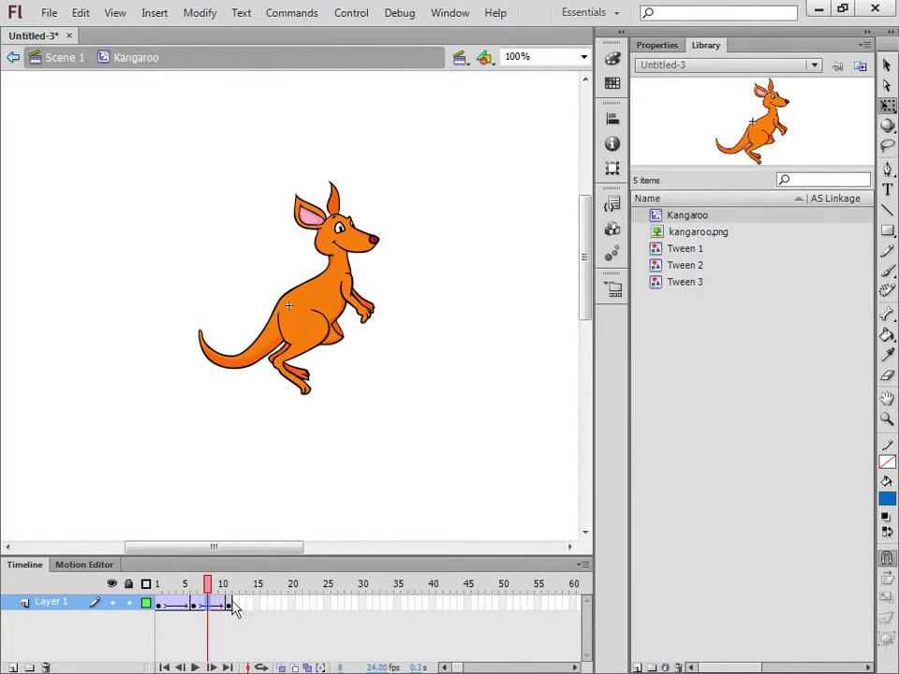
{"action": "left_click_drag", "start_coordinate": [210, 592], "coordinate": [161, 588]}
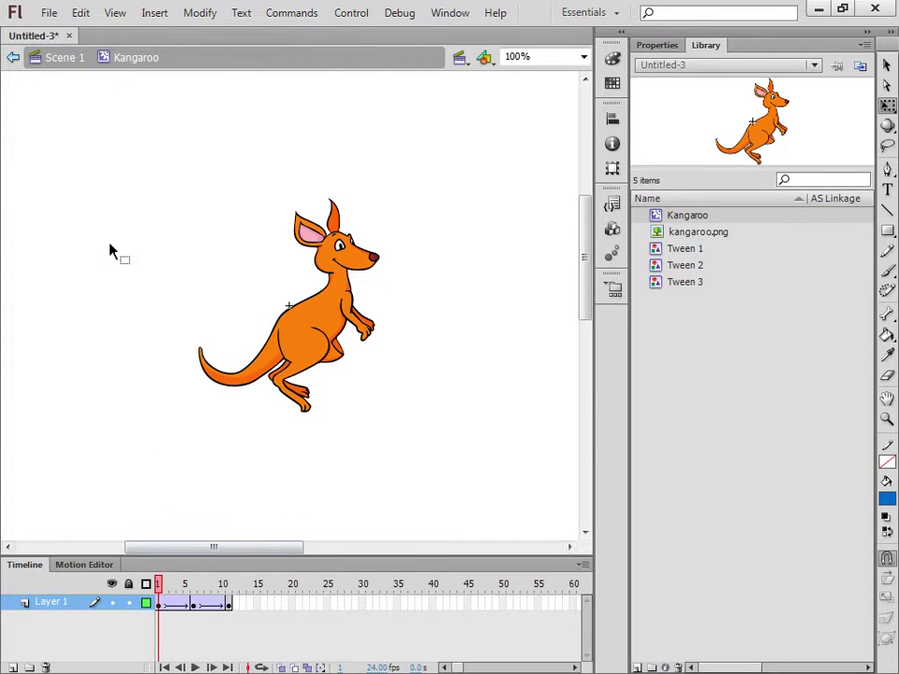
Step: Return to Scene 1, place the Kangaroo movie clip on the left half of the stage, and test the movie
{"action": "left_click", "coordinate": [66, 58]}
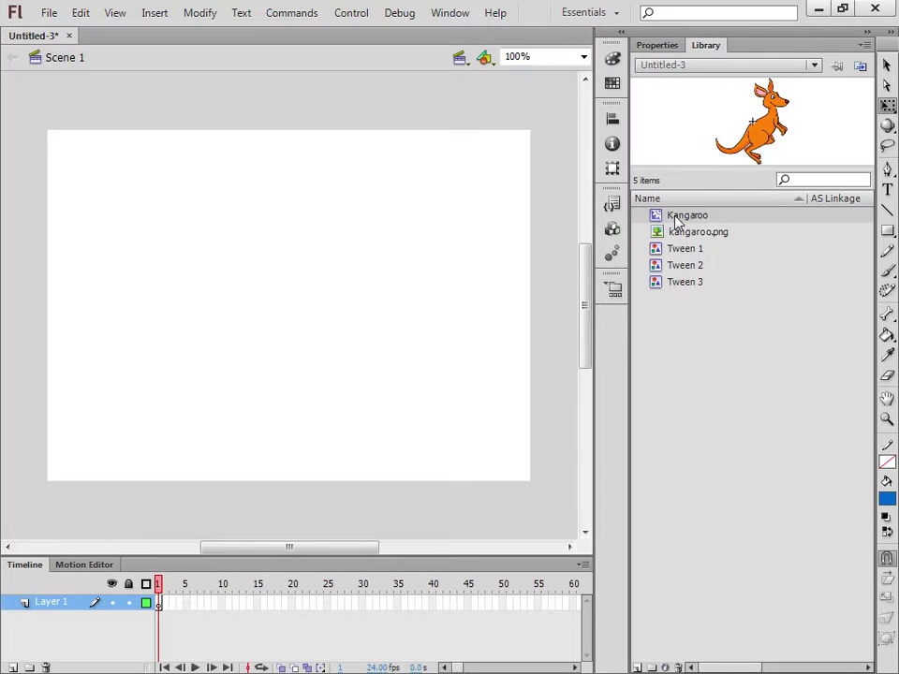
{"action": "left_click_drag", "start_coordinate": [678, 221], "coordinate": [184, 301]}
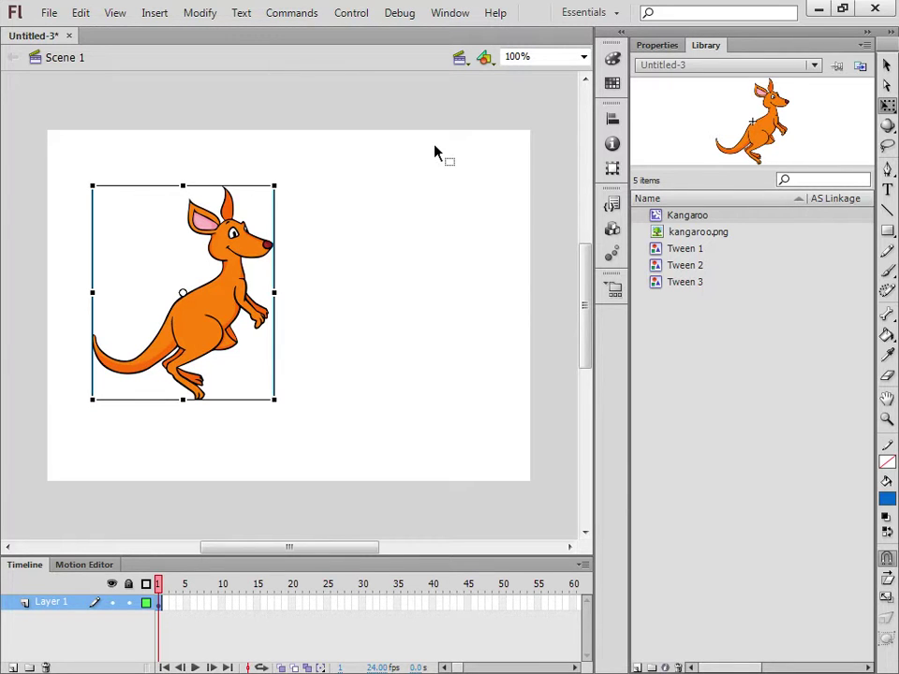
{"action": "key", "text": "ctrl+Return"}
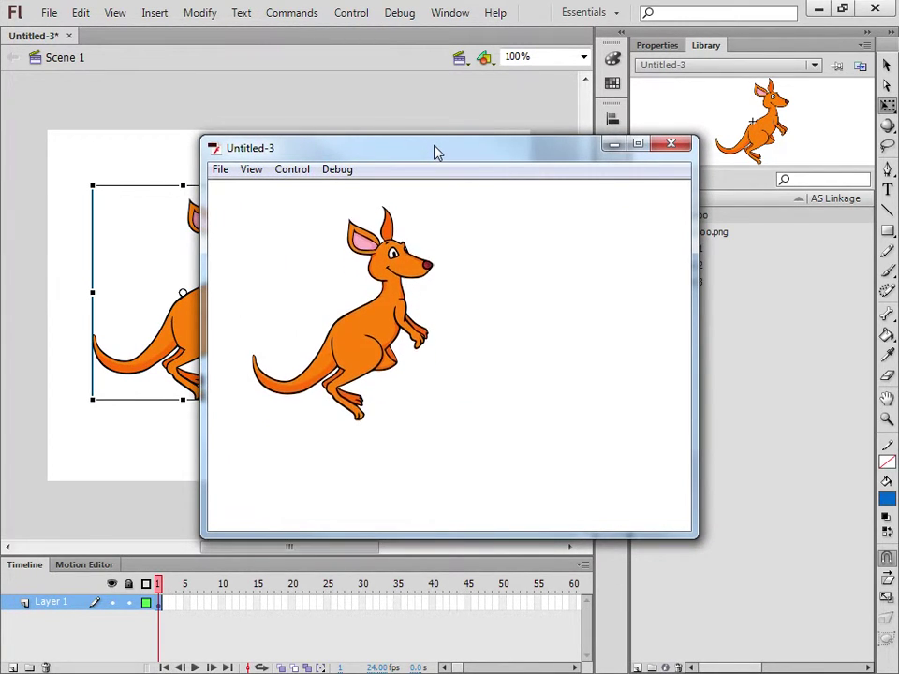
{"action": "left_click", "coordinate": [671, 147]}
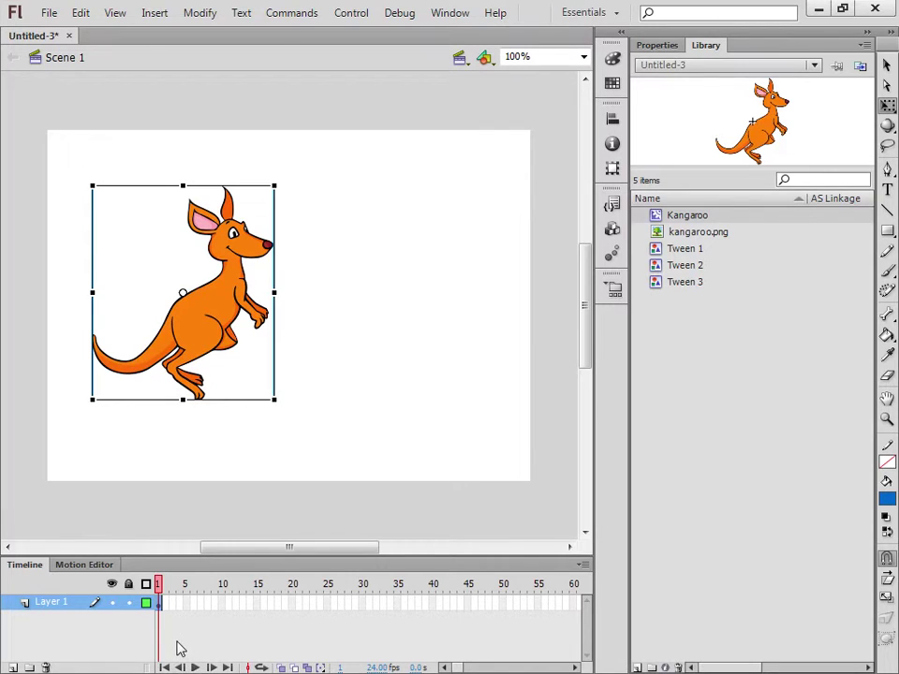
Step: Create a motion tween for the kangaroo, move it horizontally to the stage's right side at frame 24, and test the movie
{"action": "right_click", "coordinate": [217, 304]}
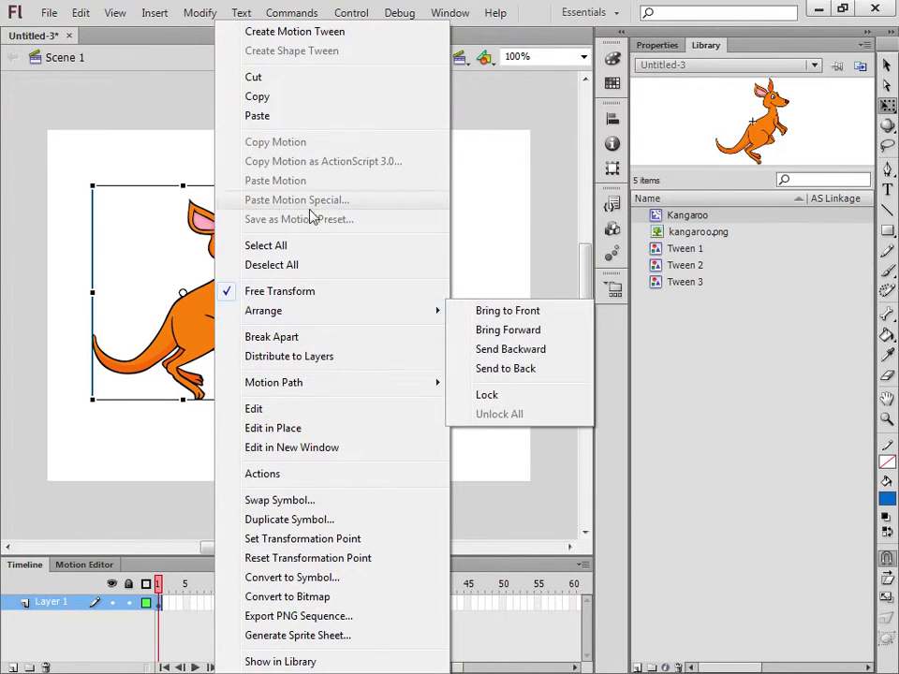
{"action": "left_click", "coordinate": [334, 34]}
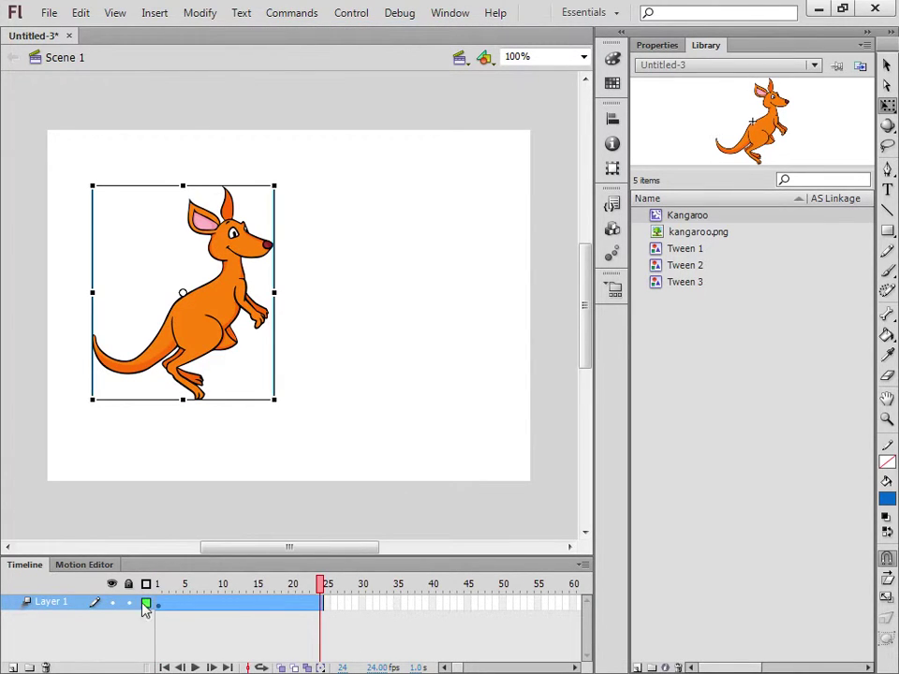
{"action": "mouse_move", "coordinate": [321, 637]}
{"action": "left_mouse_down"}
{"action": "mouse_move", "coordinate": [321, 609]}
{"action": "mouse_move", "coordinate": [328, 640]}
{"action": "left_mouse_up"}
{"action": "left_click_drag", "start_coordinate": [249, 356], "coordinate": [485, 356]}
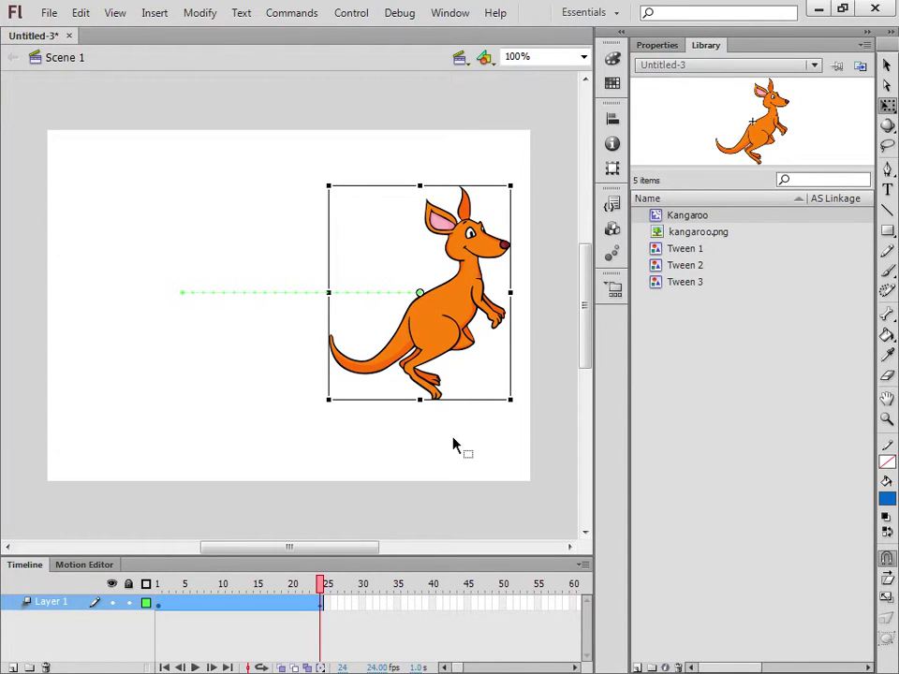
{"action": "key", "text": "ctrl+Return"}
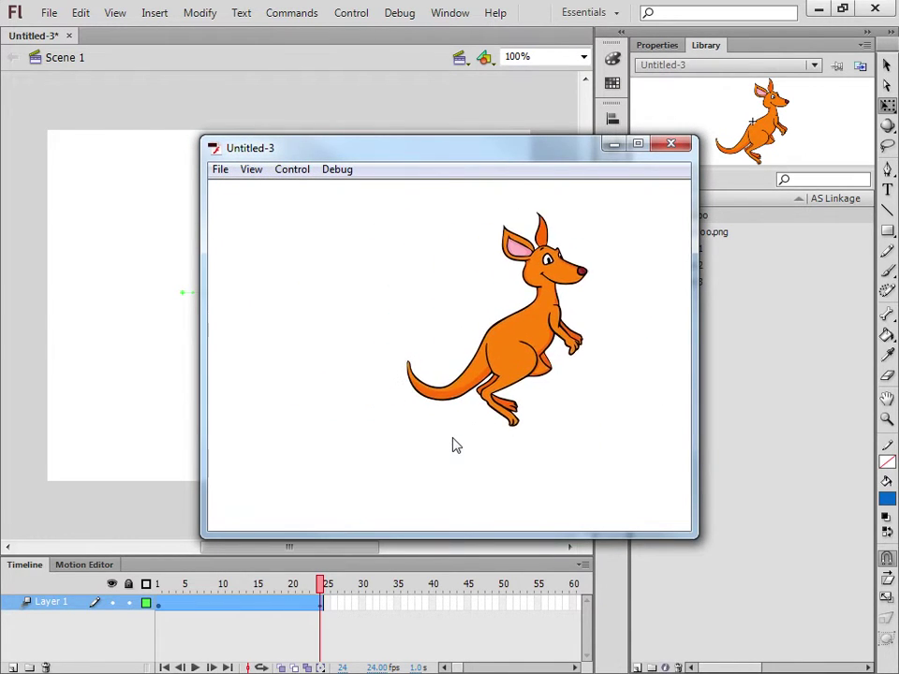